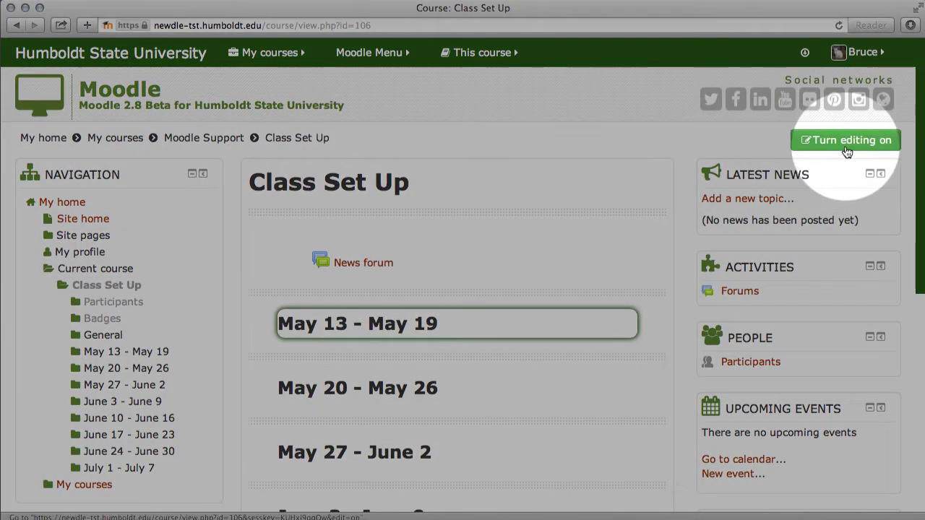
# - Turn editing on for the Class Set Up course page and view its weekly sections
pyautogui.click(846, 141)
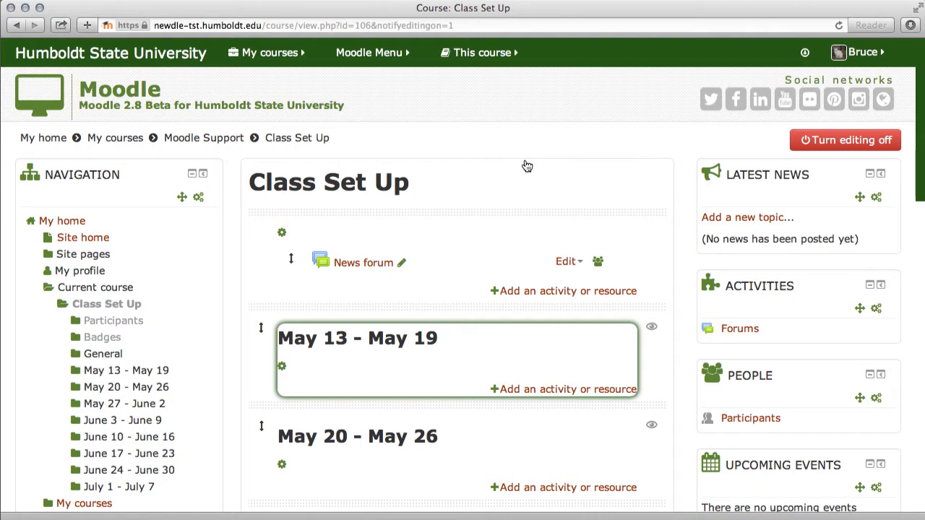
pyautogui.scroll(-2, 527, 166)
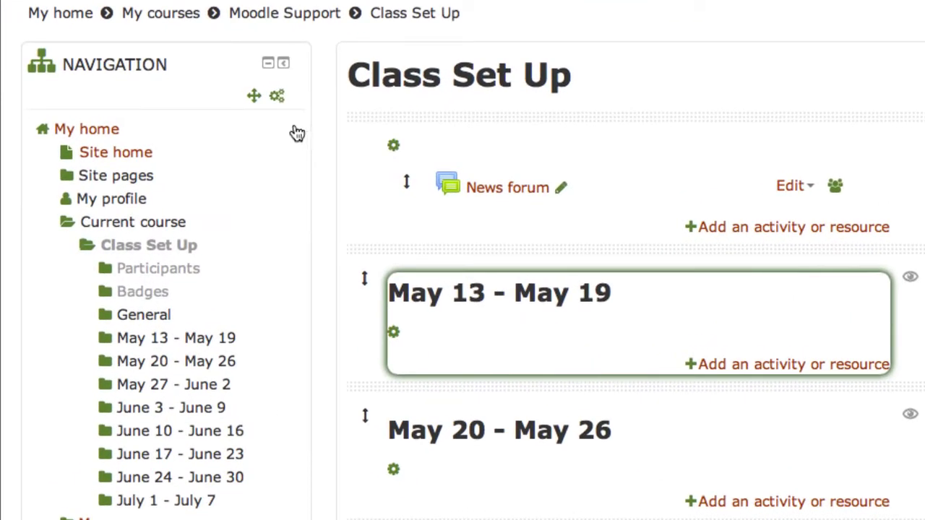
# - Dock the Navigation block, then open and close its docked tab
pyautogui.click(283, 68)
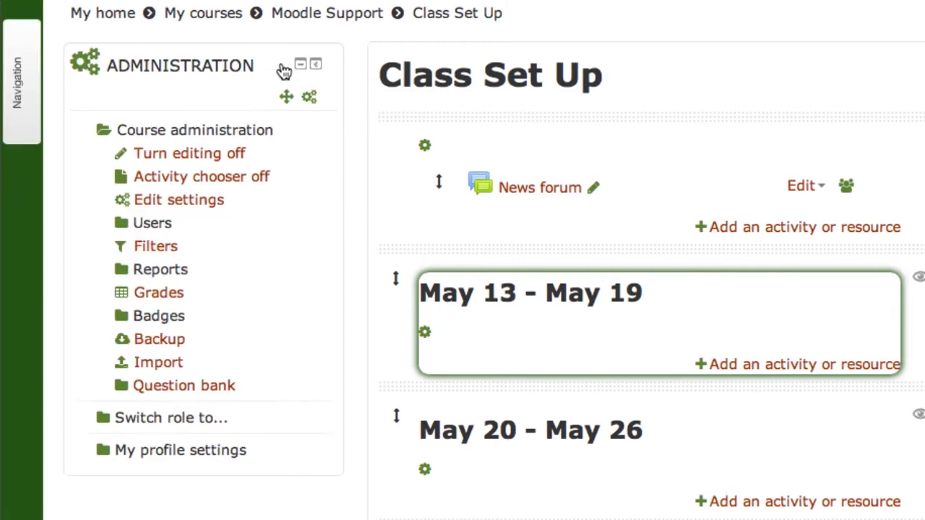
pyautogui.click(31, 117)
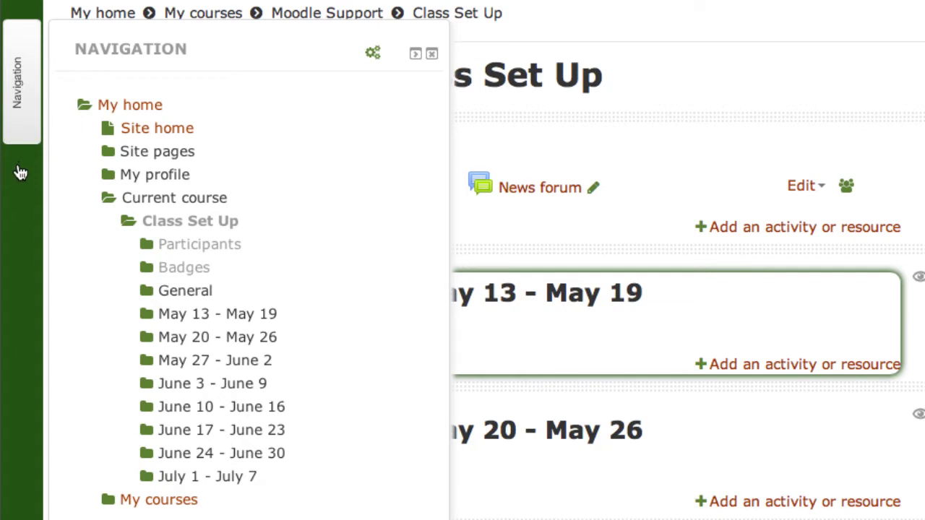
pyautogui.click(19, 148)
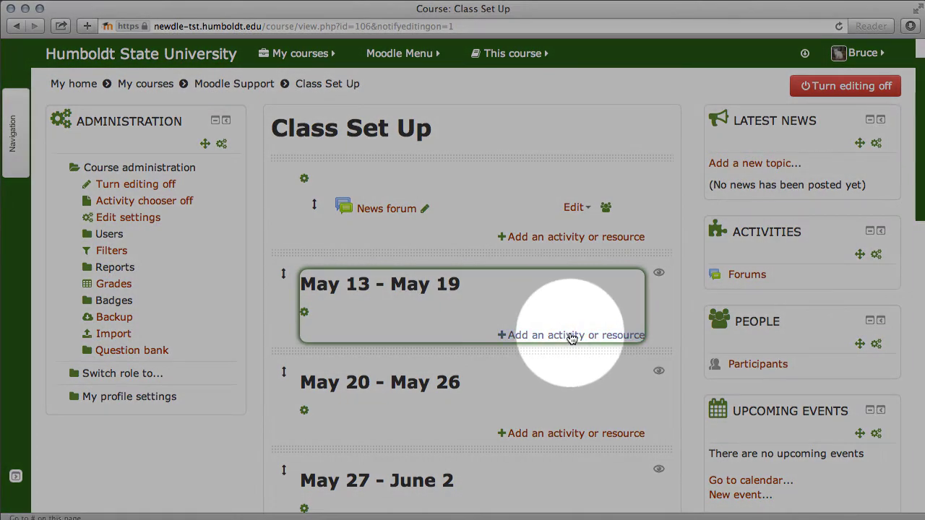
# - Add a new Assignment activity to the May 13 – May 19 week
pyautogui.click(571, 336)
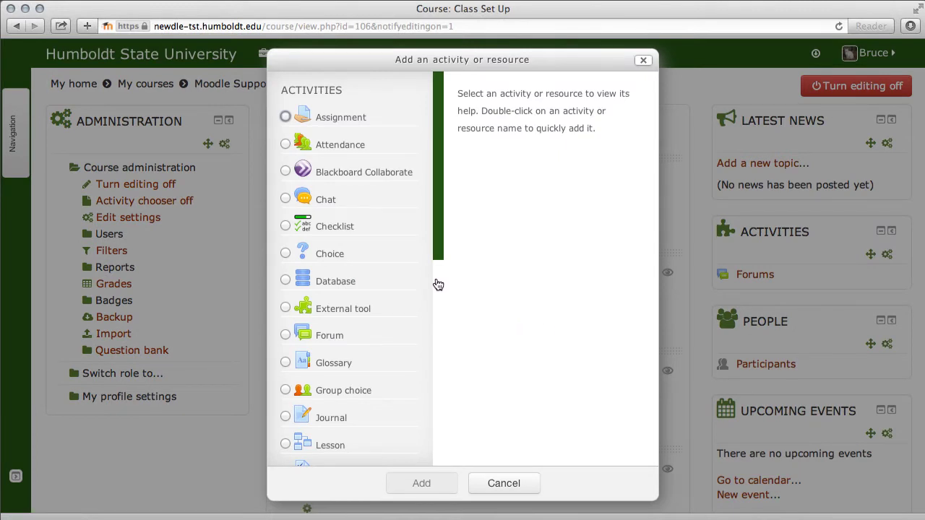
pyautogui.click(285, 118)
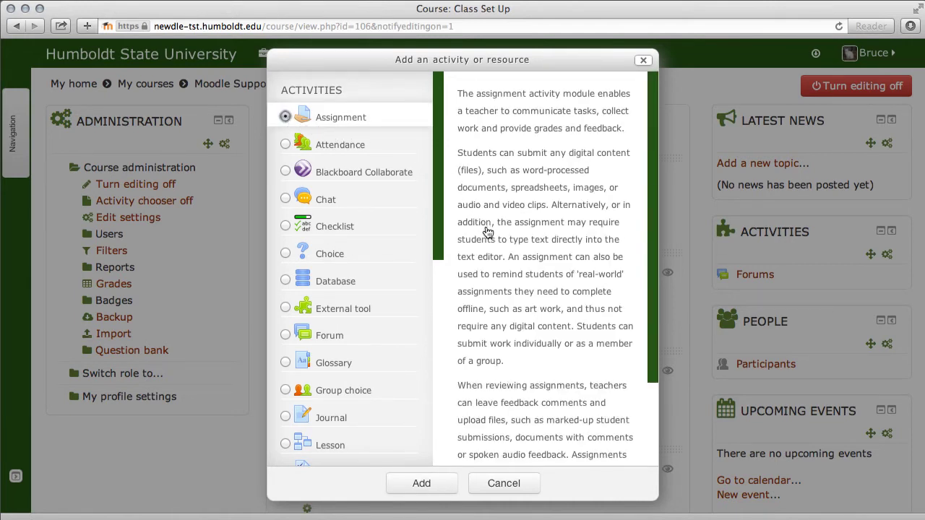
pyautogui.click(422, 484)
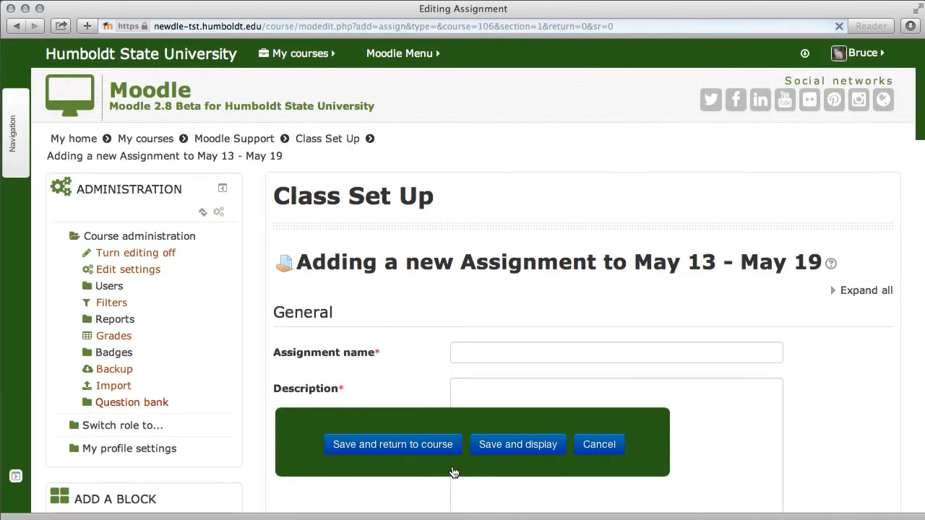
# - Expand all settings sections of the new Assignment form
pyautogui.scroll(-1, 663, 321)
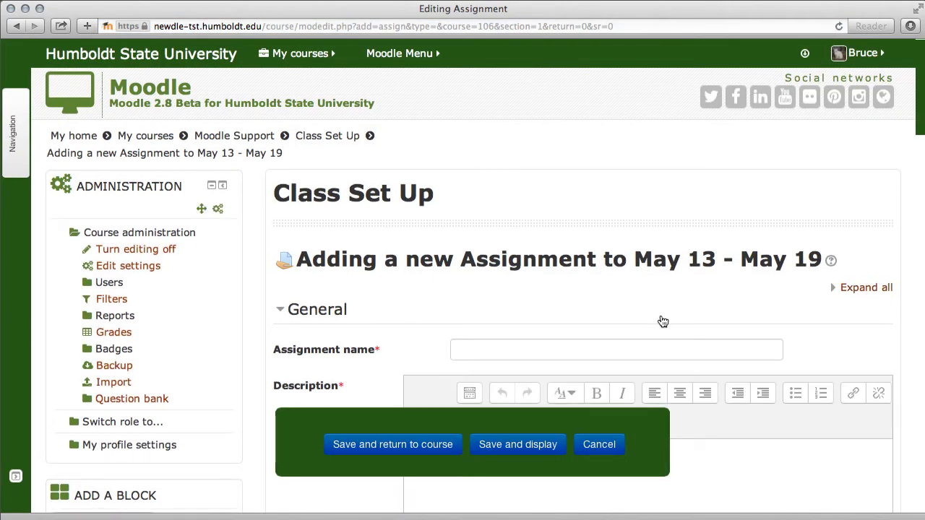
pyautogui.scroll(-2, 662, 321)
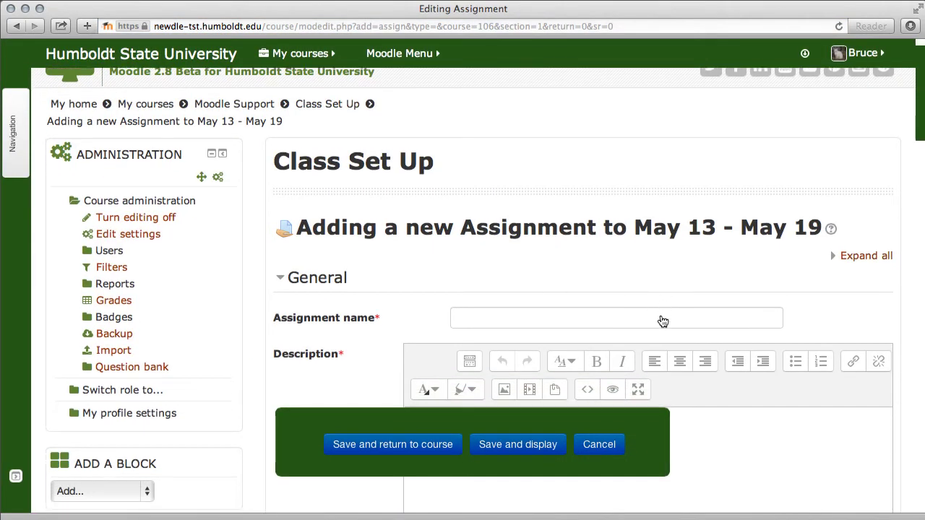
pyautogui.scroll(-2, 663, 320)
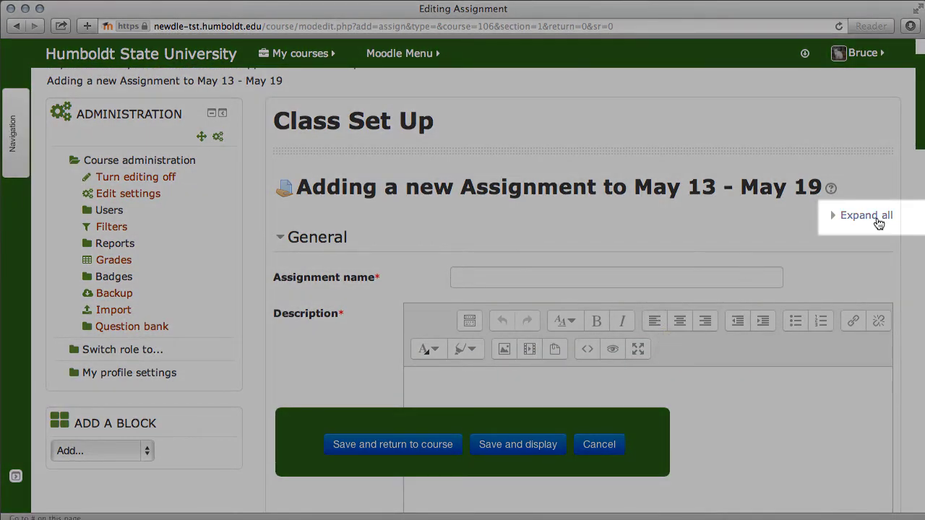
pyautogui.click(877, 218)
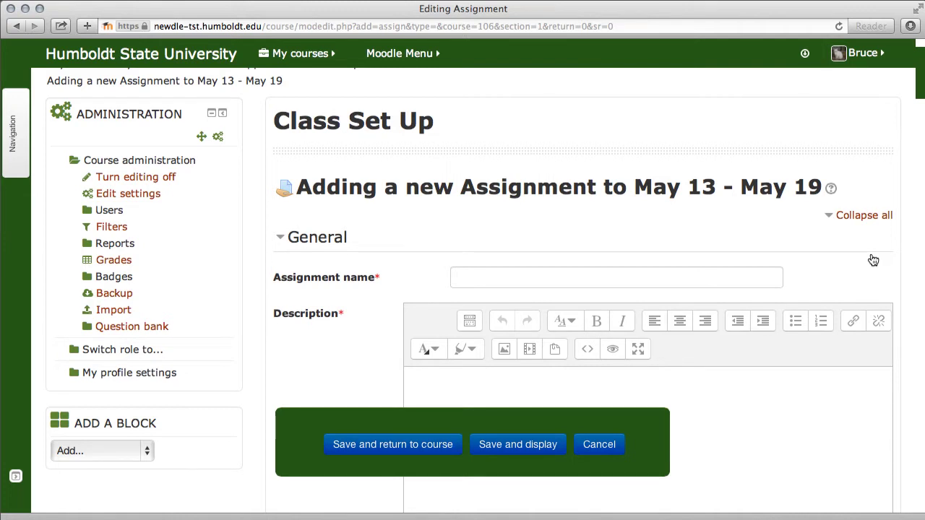
# - Name the assignment 'Paper One'
pyautogui.click(556, 276)
pyautogui.write('Paper One')
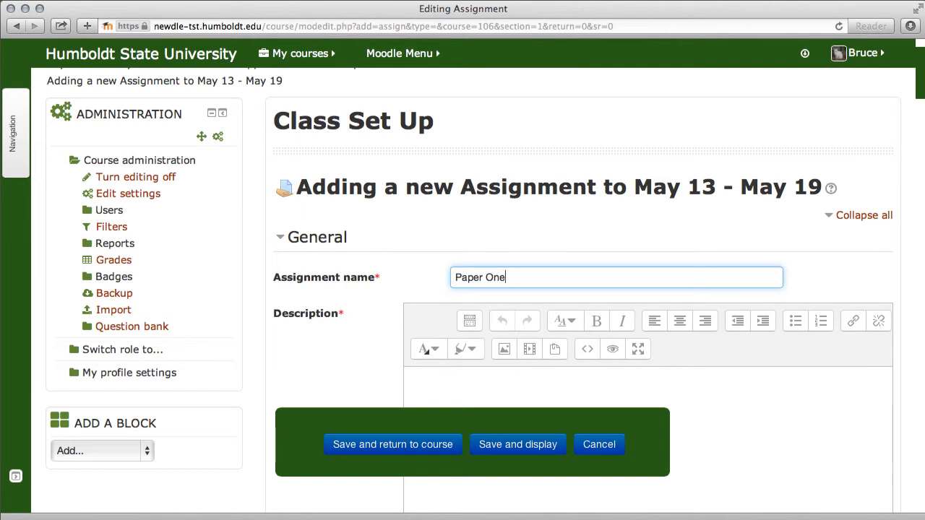
pyautogui.scroll(-2, 799, 440)
# - Paste the two-paragraph description and remove the blank line between paragraphs
pyautogui.press('super+Tab')
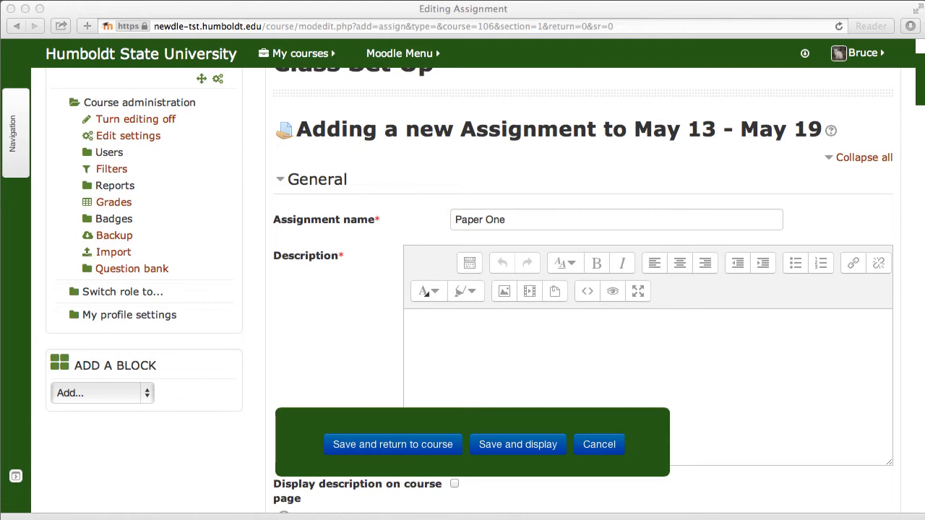
pyautogui.press('super+Tab')
pyautogui.click(616, 352)
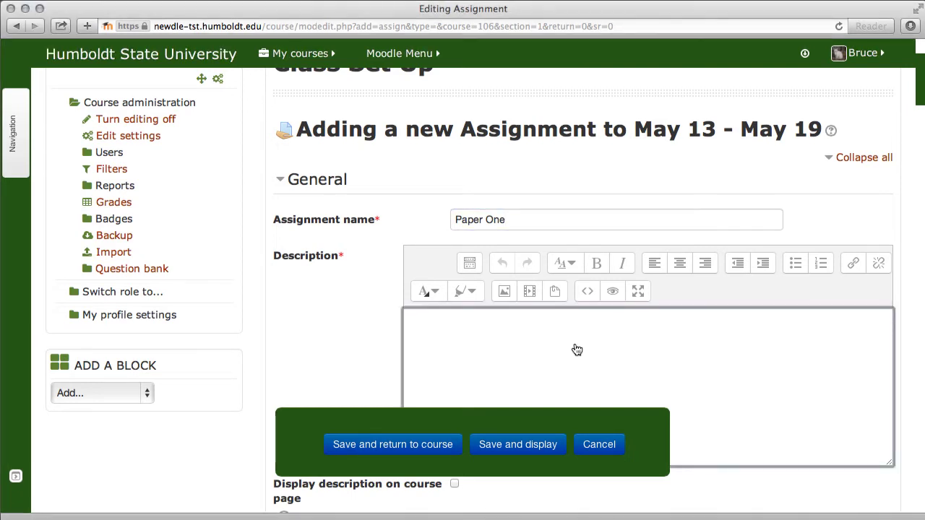
pyautogui.write('Description: Please compare the key points in the reading, with the discussion guide we used in class.  Support your Discussion points with examples from the text.')
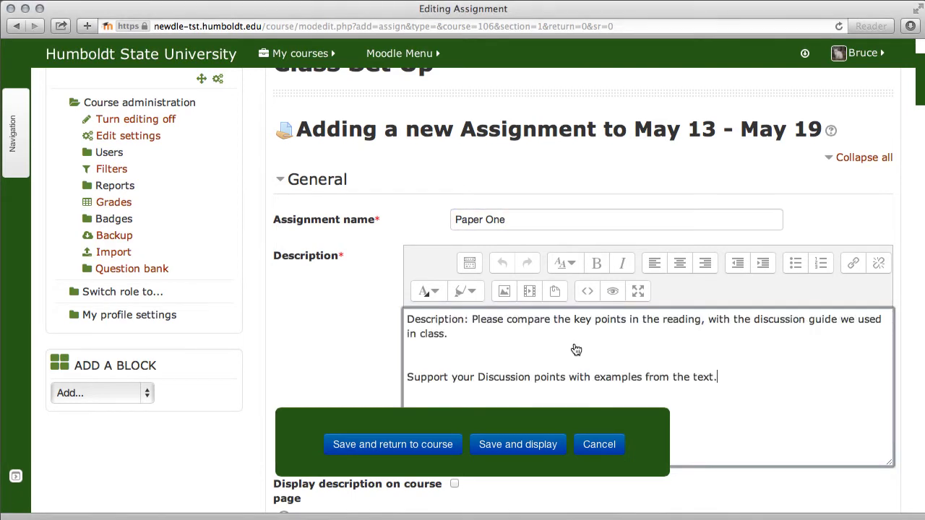
pyautogui.click(409, 379)
pyautogui.press('BackSpace')
# - Enable 'Display description on course page'
pyautogui.scroll(-1, 645, 379)
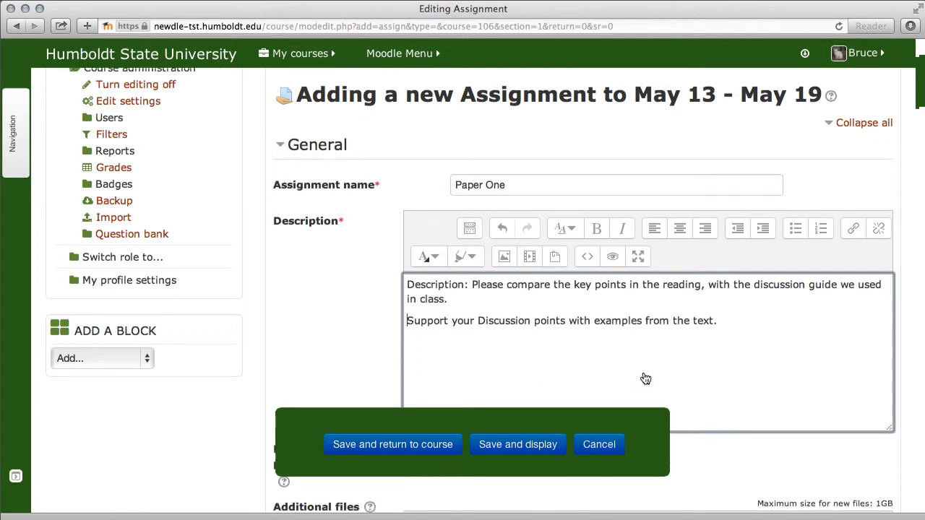
pyautogui.scroll(-3, 645, 379)
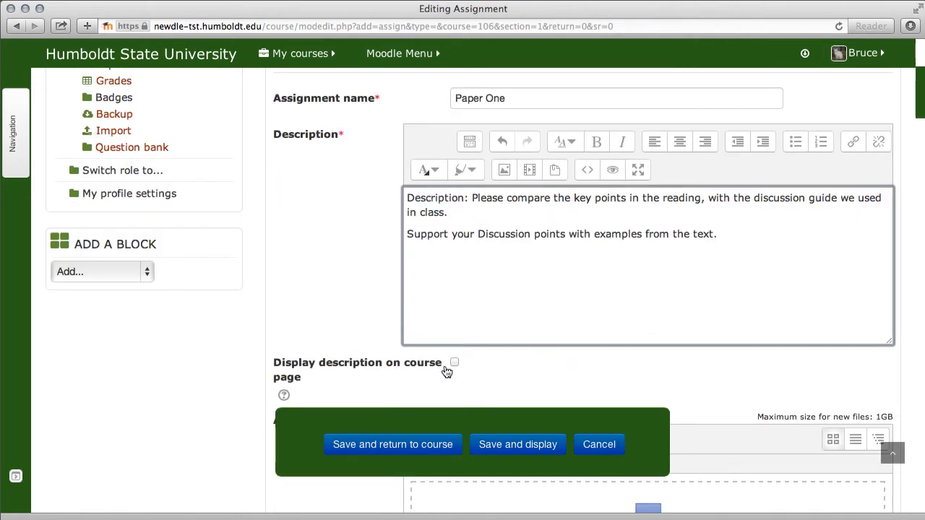
pyautogui.click(453, 362)
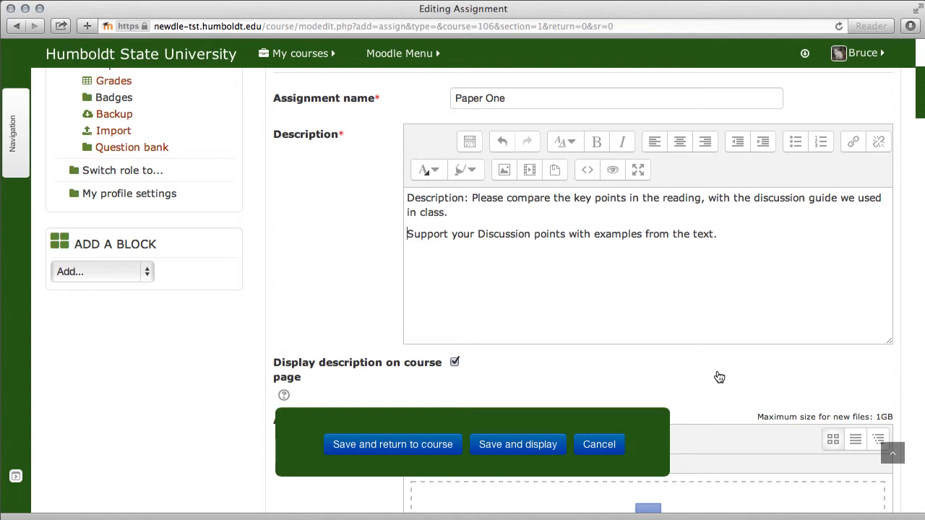
pyautogui.scroll(-6, 718, 378)
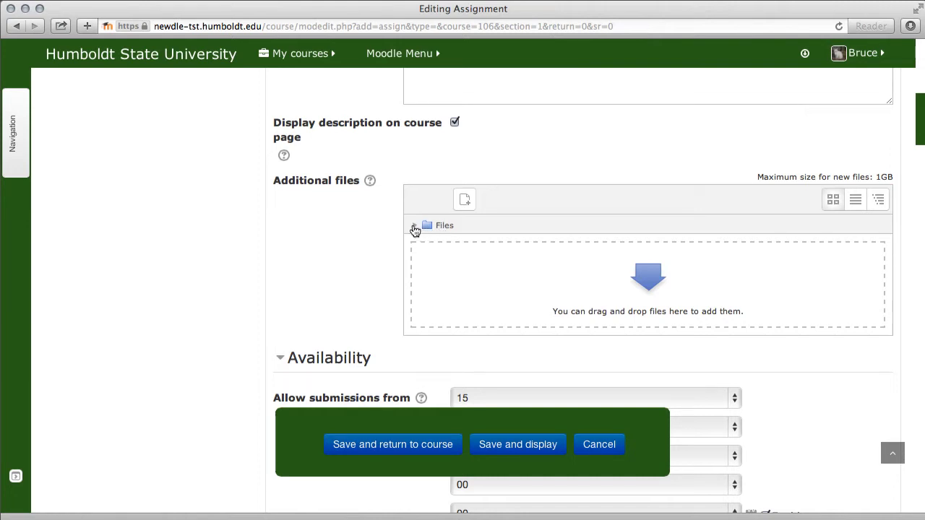
# - Disable the 'Allow submissions from' date while keeping the Due date enabled
pyautogui.scroll(-5, 773, 372)
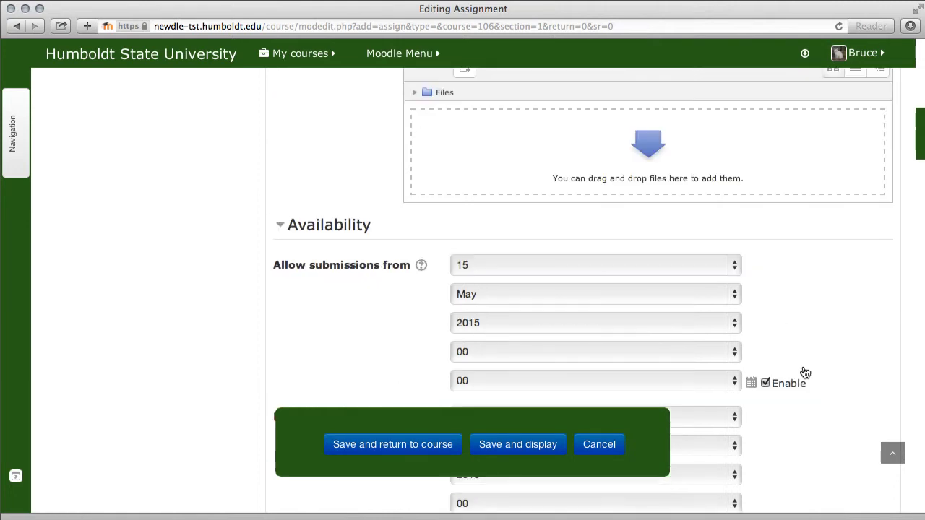
pyautogui.scroll(-1, 808, 373)
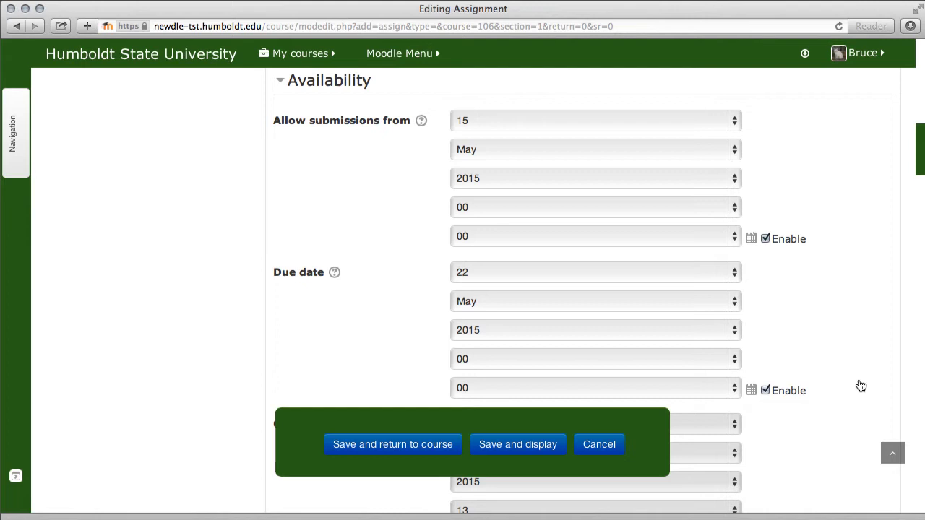
pyautogui.click(765, 240)
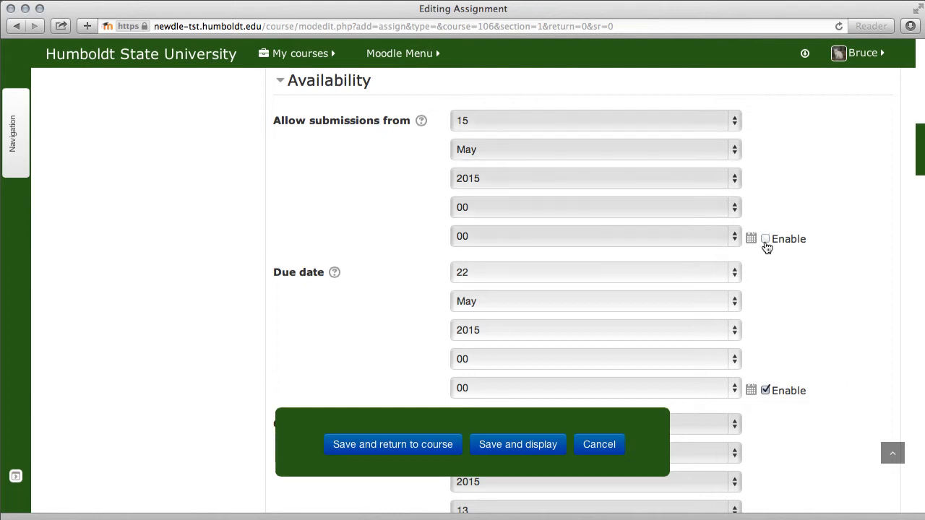
pyautogui.click(765, 391)
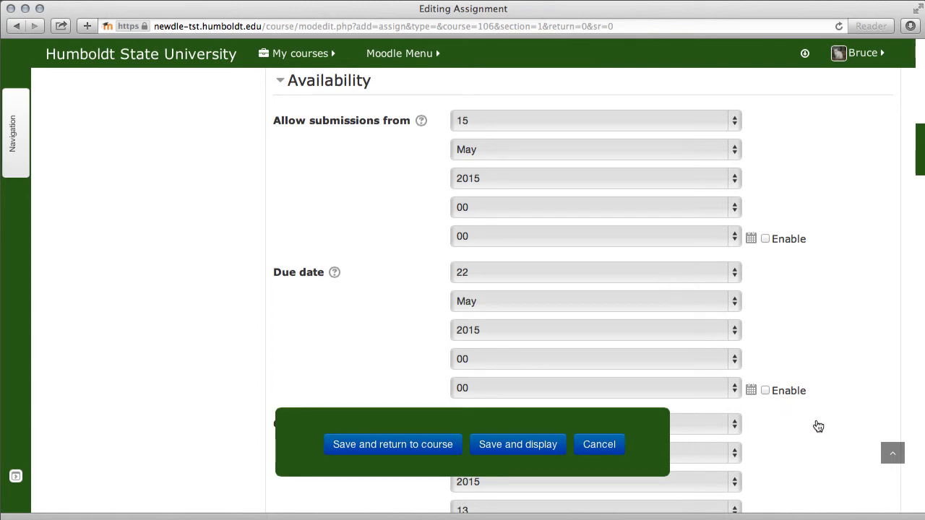
pyautogui.click(788, 391)
# - Set the due date to 14 June 2015 at 00:00
pyautogui.click(682, 272)
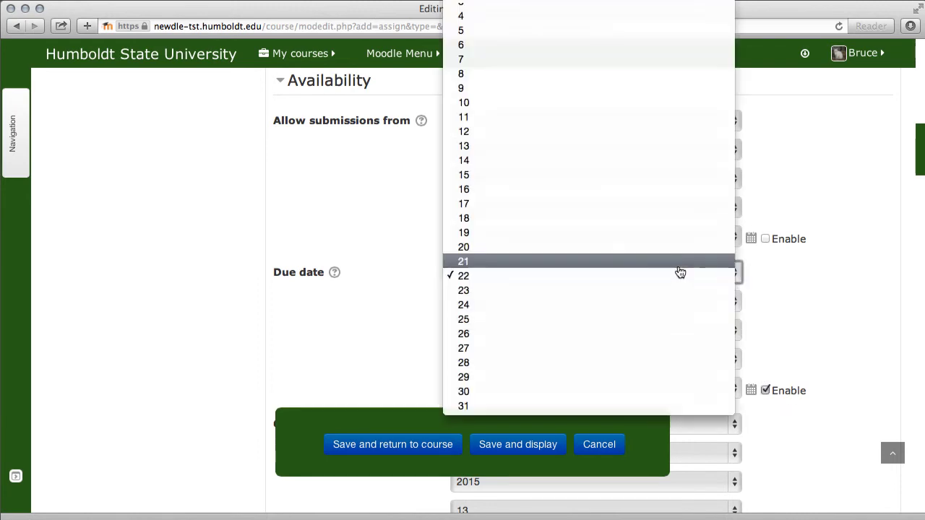
pyautogui.click(663, 164)
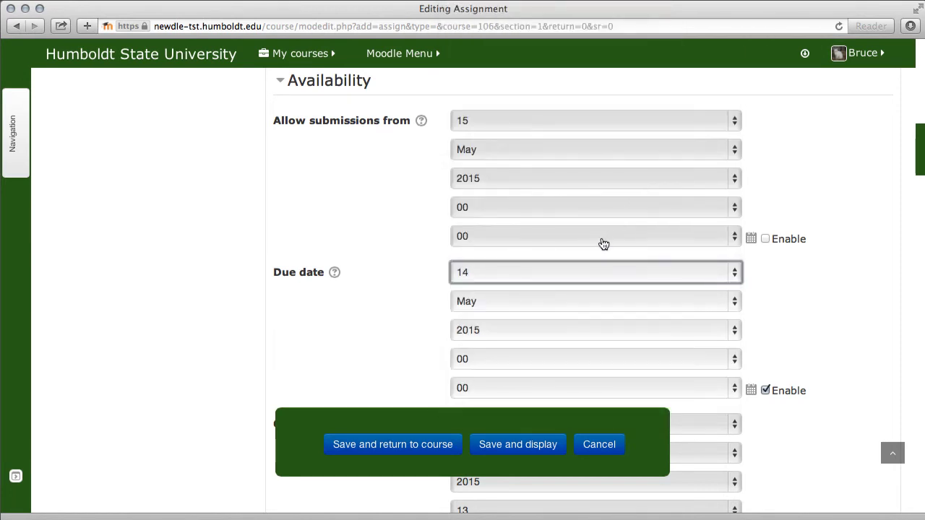
pyautogui.click(559, 303)
pyautogui.click(561, 320)
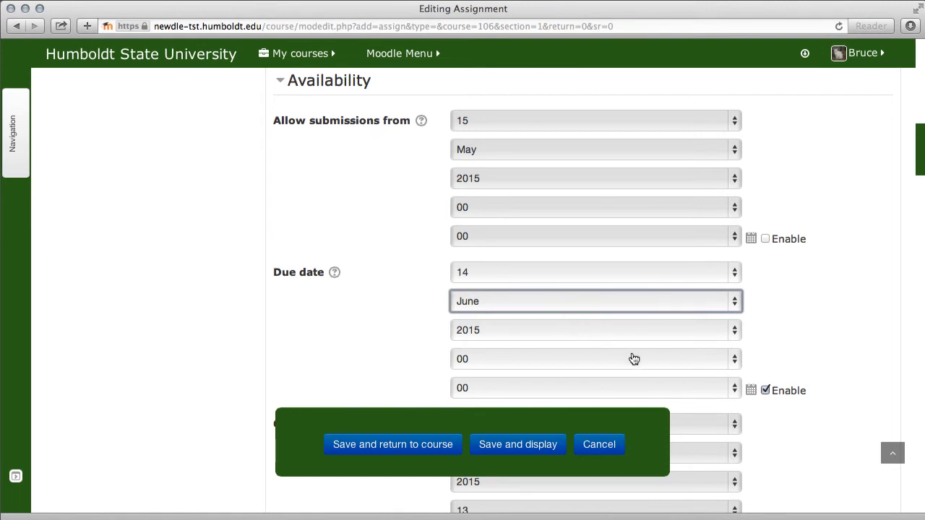
pyautogui.click(750, 392)
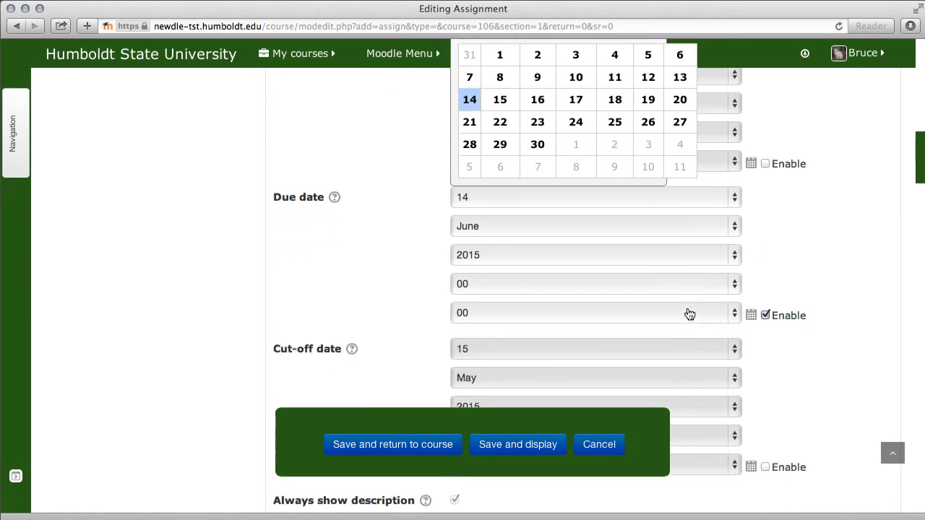
pyautogui.scroll(-5, 714, 313)
pyautogui.scroll(-4, 771, 318)
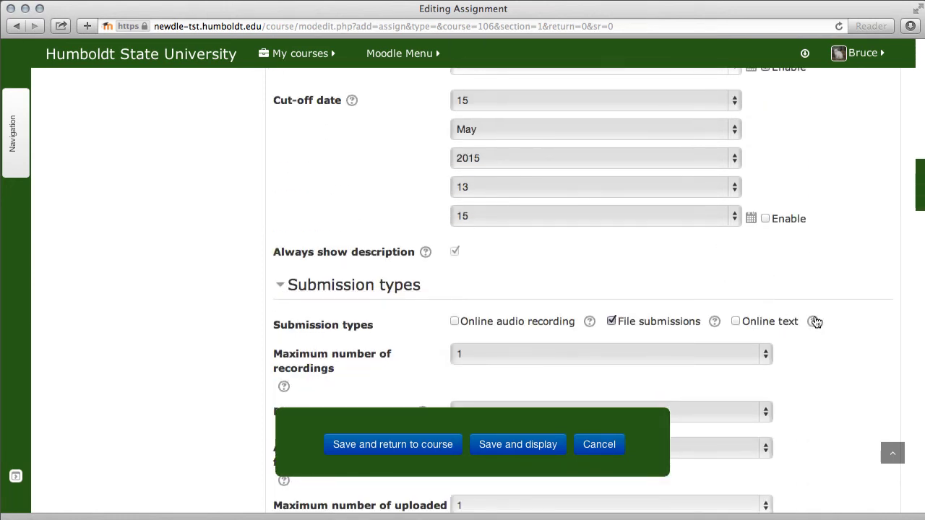
pyautogui.scroll(-2, 836, 328)
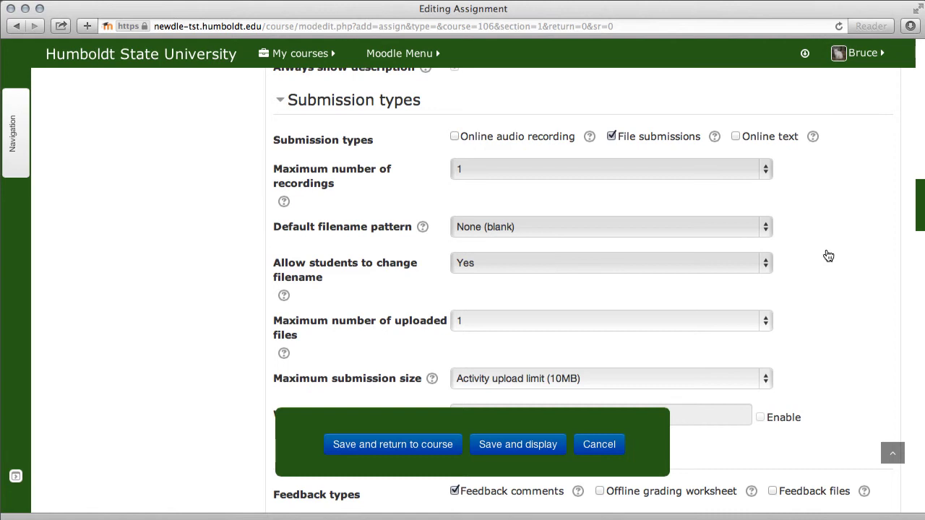
pyautogui.scroll(-2, 828, 256)
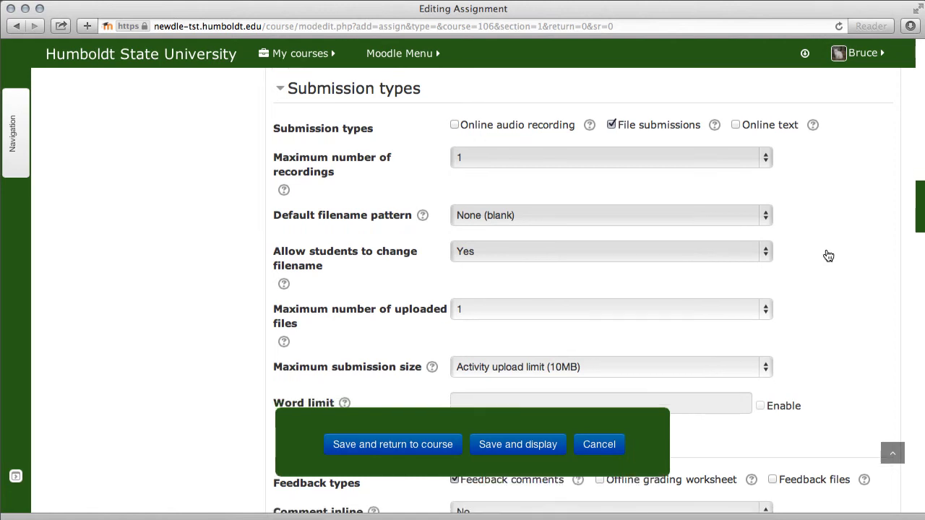
pyautogui.scroll(-3, 828, 256)
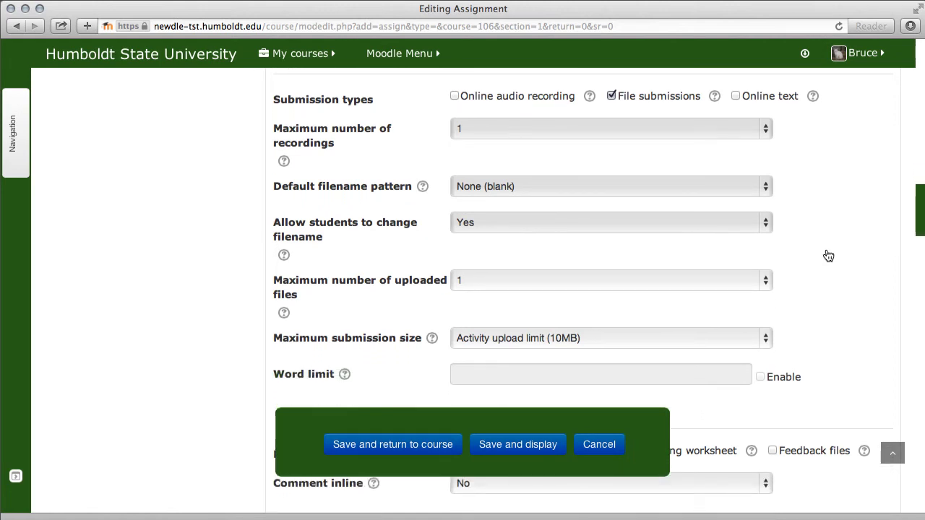
pyautogui.scroll(-1, 828, 256)
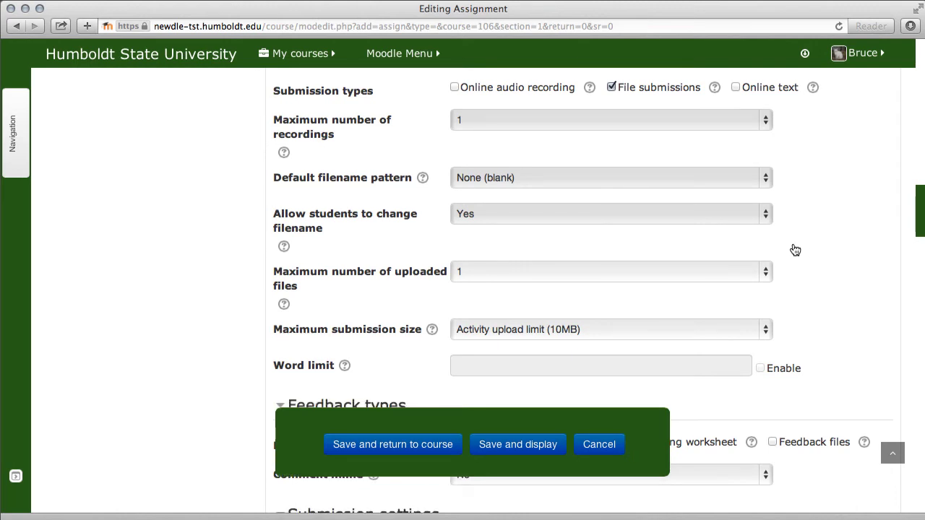
pyautogui.scroll(-2, 797, 251)
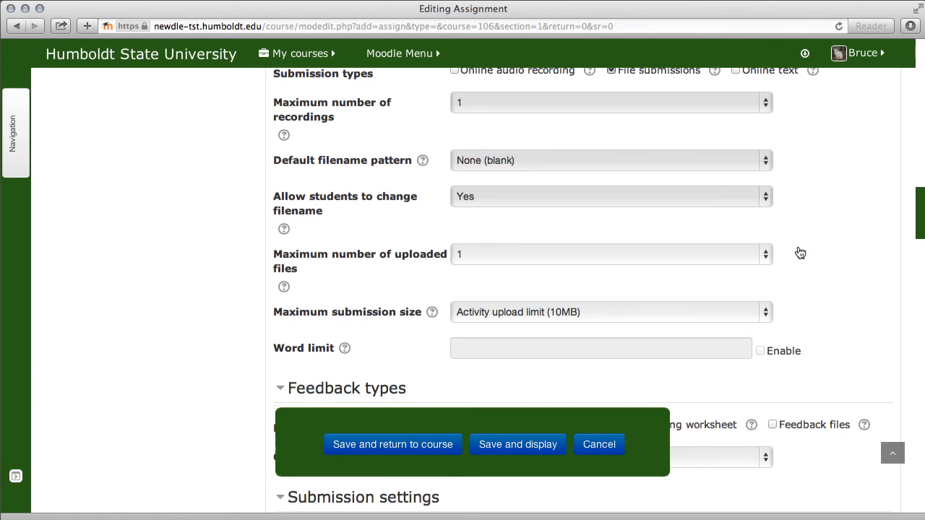
pyautogui.scroll(-1, 800, 253)
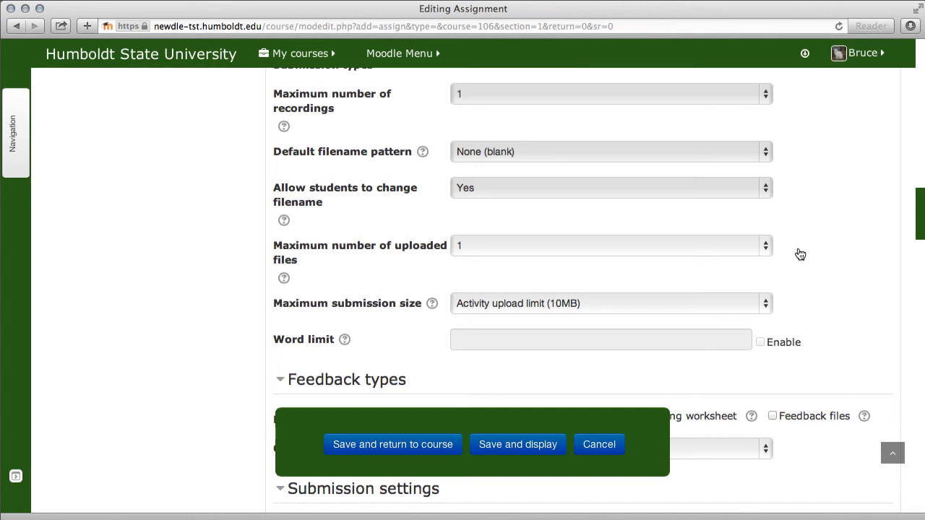
pyautogui.scroll(-4, 239, 262)
pyautogui.scroll(3, 239, 262)
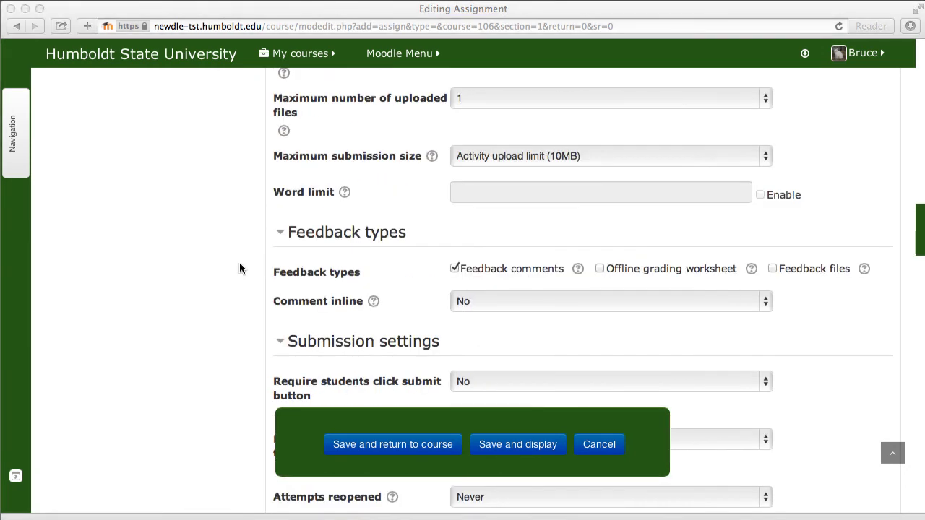
pyautogui.scroll(2, 239, 262)
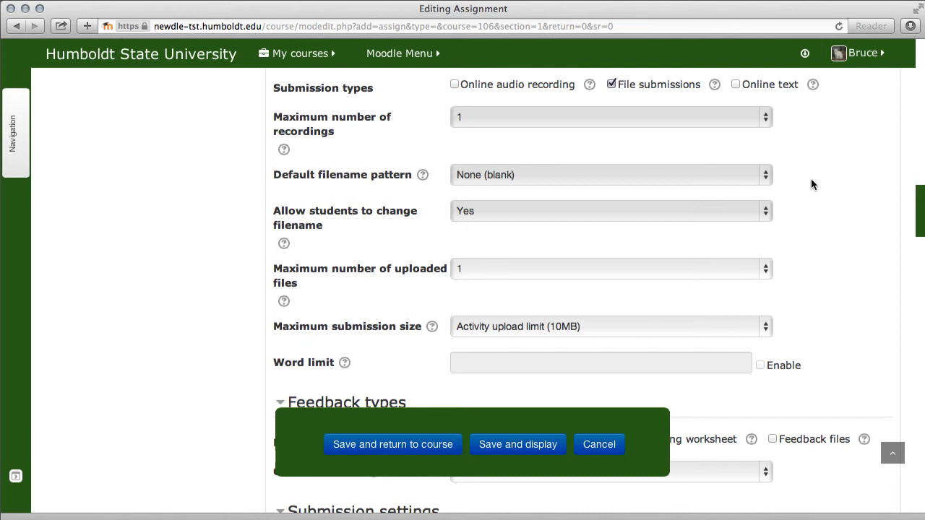
pyautogui.scroll(-5, 810, 188)
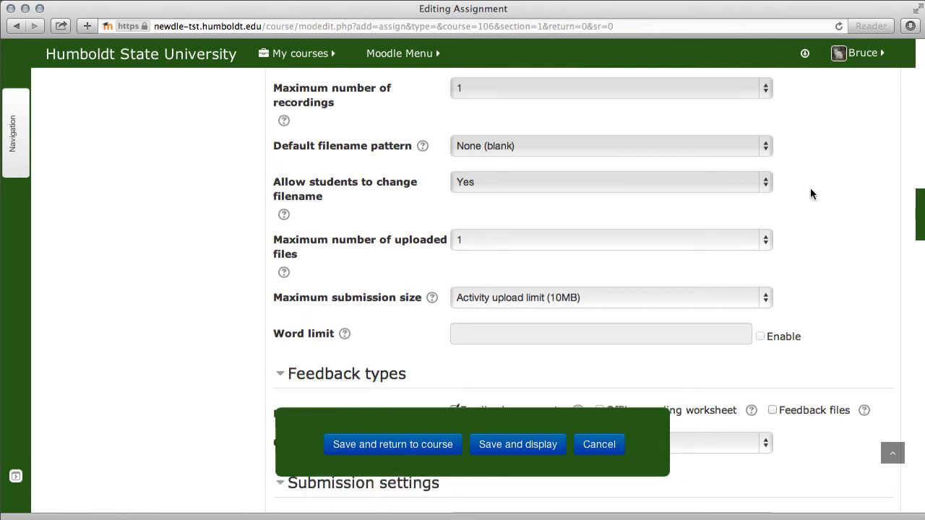
pyautogui.scroll(-2, 809, 202)
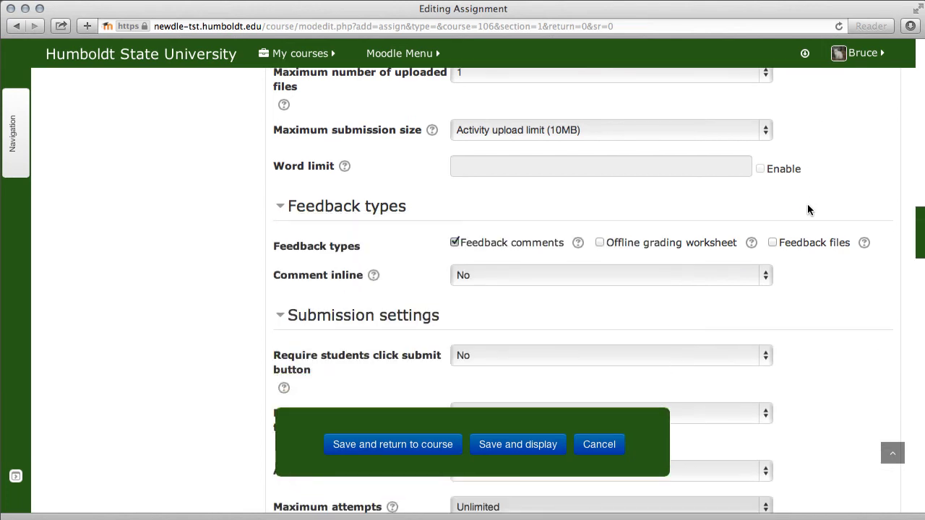
pyautogui.scroll(-1, 807, 209)
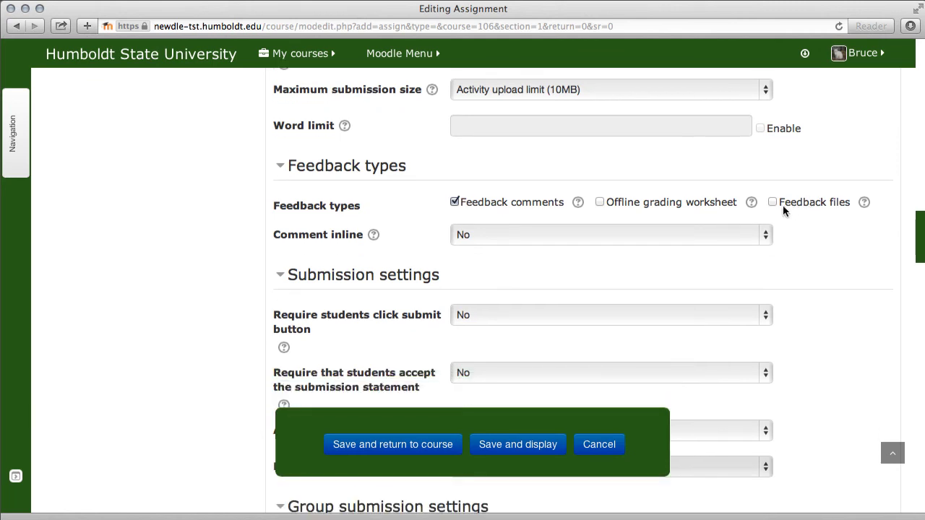
pyautogui.scroll(-1, 706, 246)
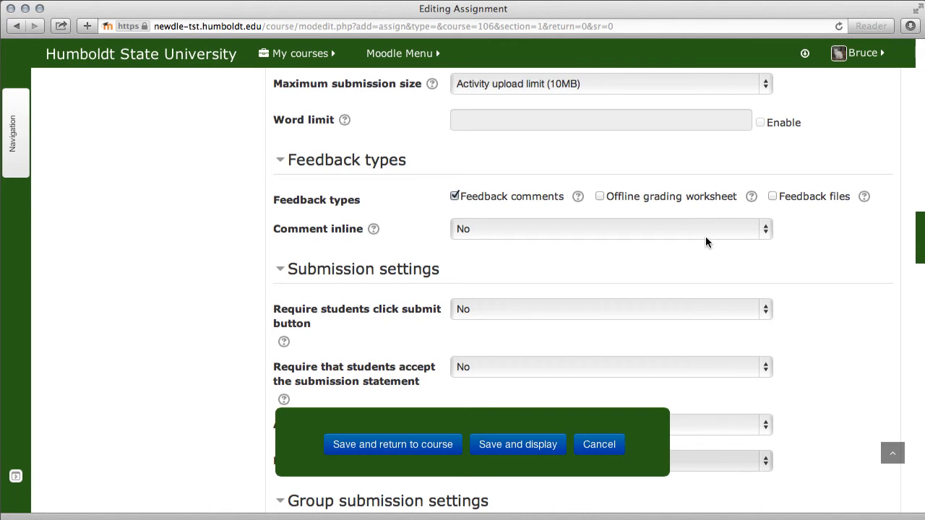
pyautogui.scroll(-1, 705, 237)
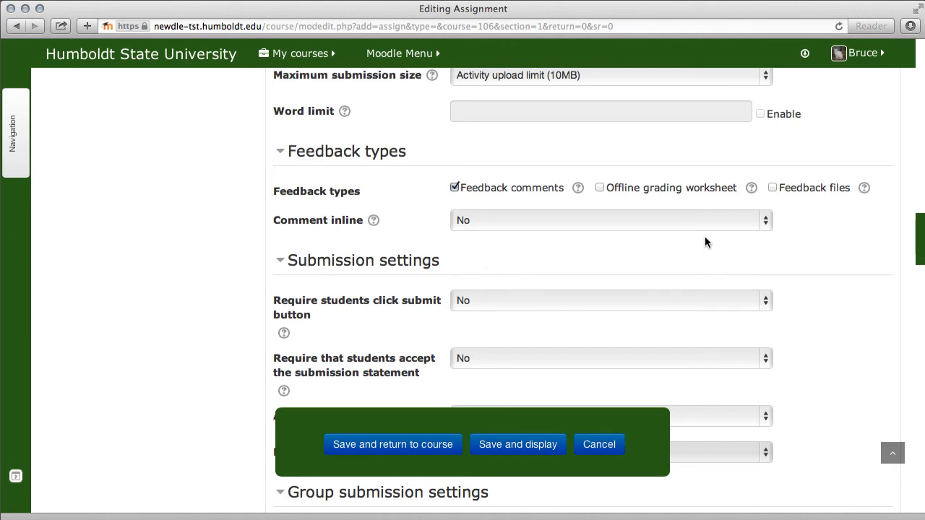
pyautogui.scroll(-1, 705, 238)
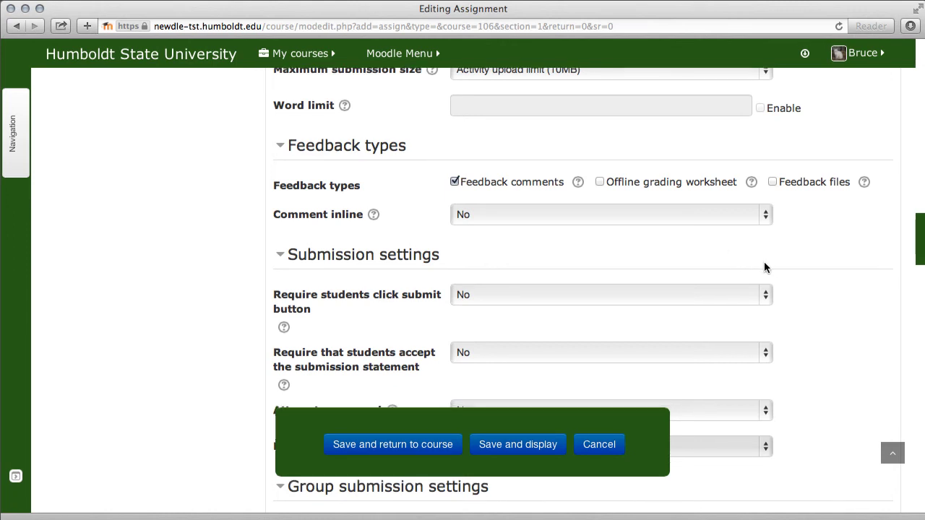
pyautogui.scroll(-1, 768, 265)
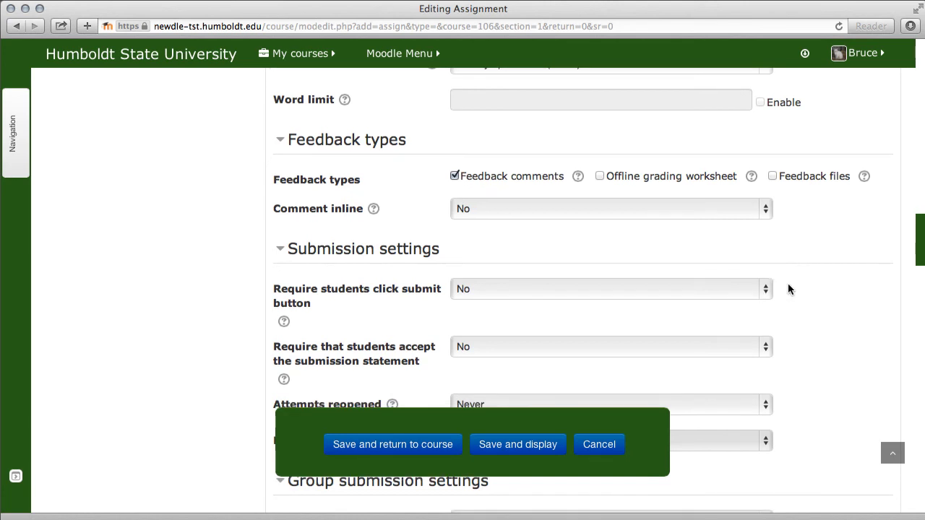
pyautogui.scroll(-1, 790, 288)
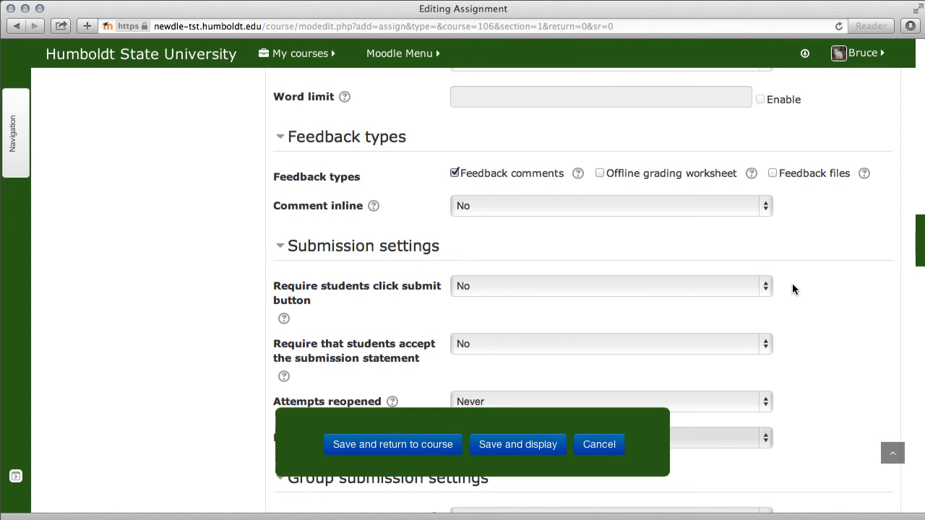
pyautogui.scroll(-2, 785, 289)
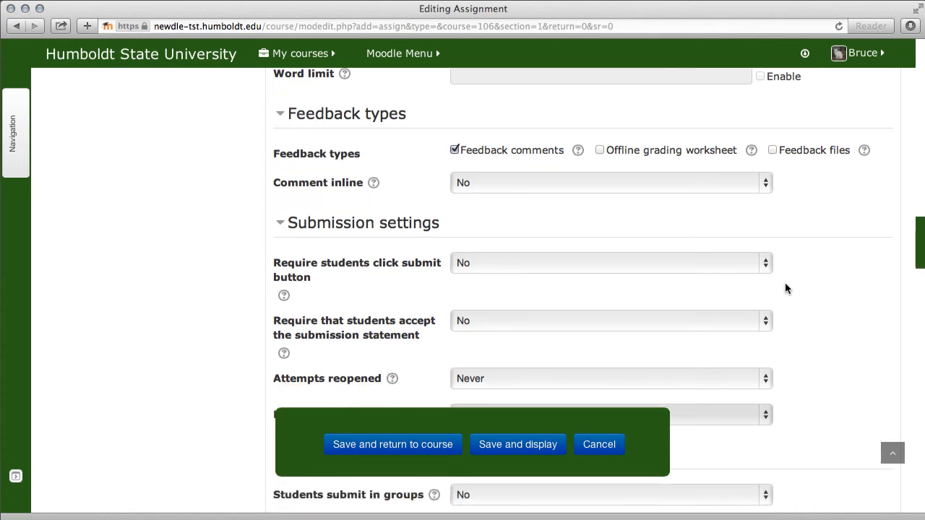
pyautogui.scroll(-2, 786, 288)
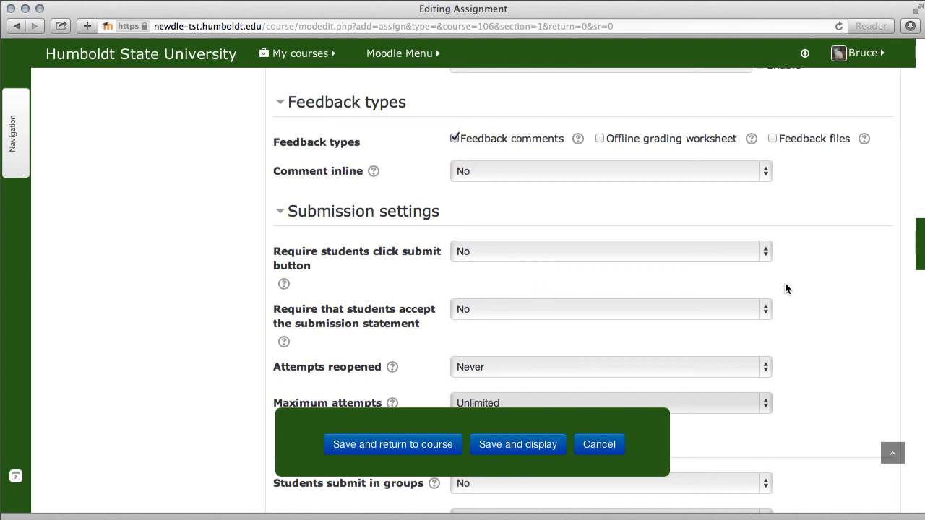
pyautogui.scroll(-5, 786, 284)
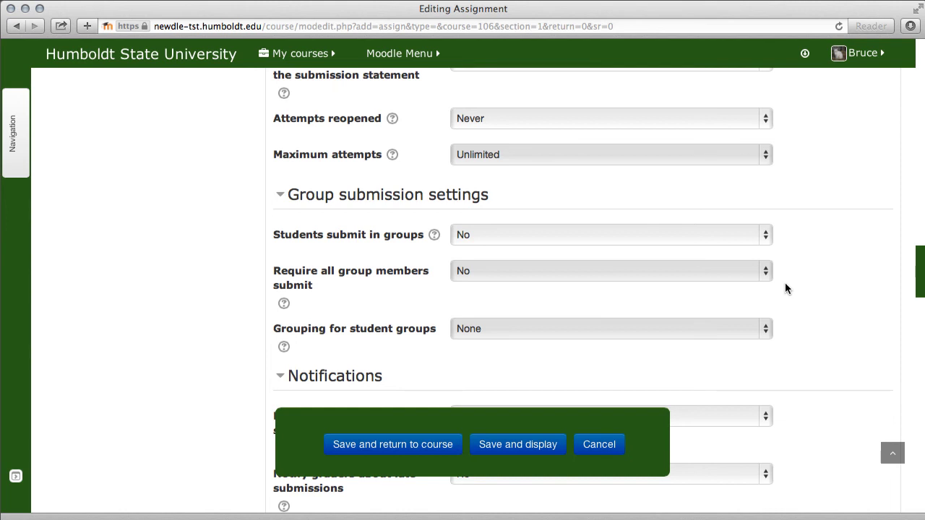
pyautogui.scroll(-4, 786, 284)
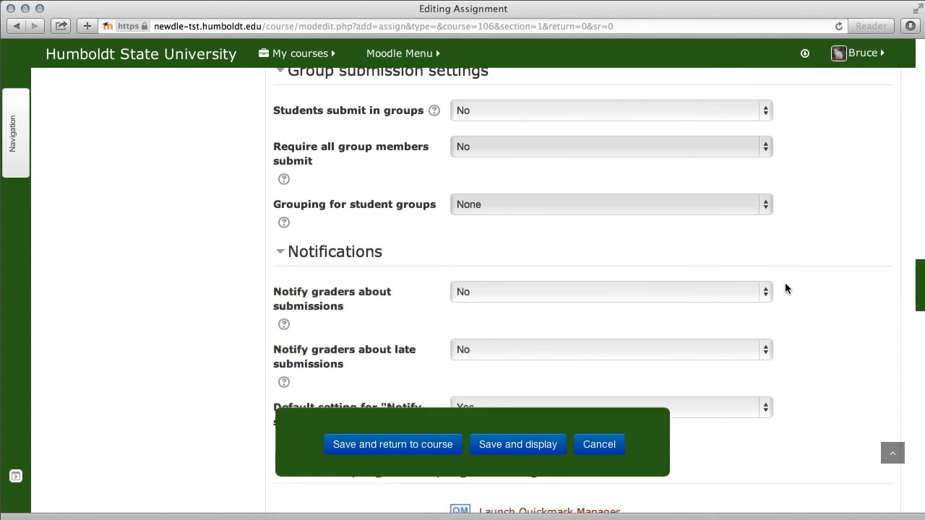
pyautogui.scroll(-1, 786, 289)
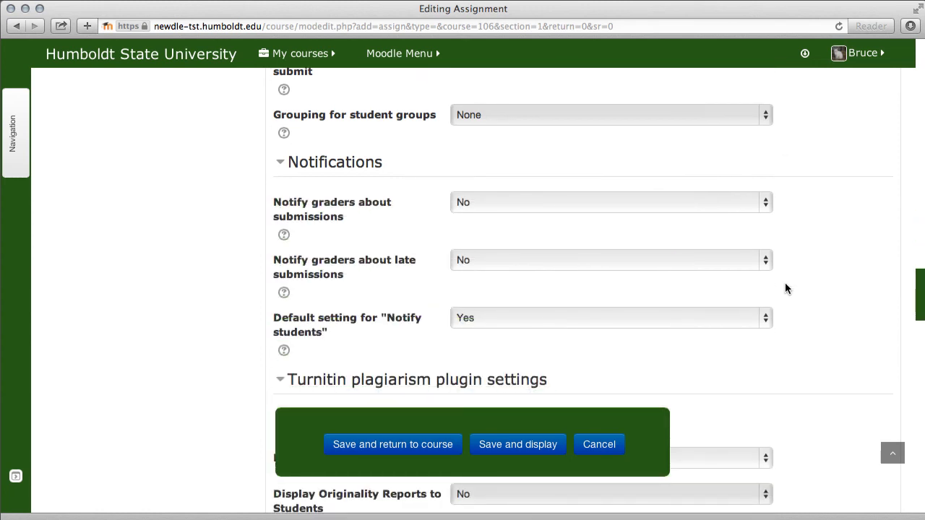